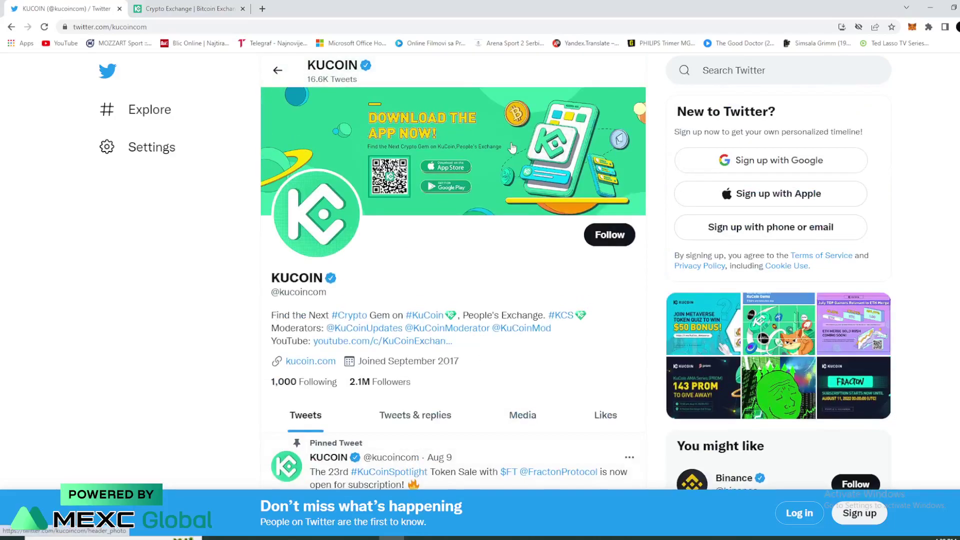
{"action": "scroll", "coordinate": [511, 148], "scroll_direction": "down", "scroll_amount": 5}
{"action": "scroll", "coordinate": [511, 148], "scroll_direction": "down", "scroll_amount": 5}
{"action": "scroll", "coordinate": [510, 148], "scroll_direction": "down", "scroll_amount": 5}
{"action": "scroll", "coordinate": [512, 148], "scroll_direction": "down", "scroll_amount": 5}
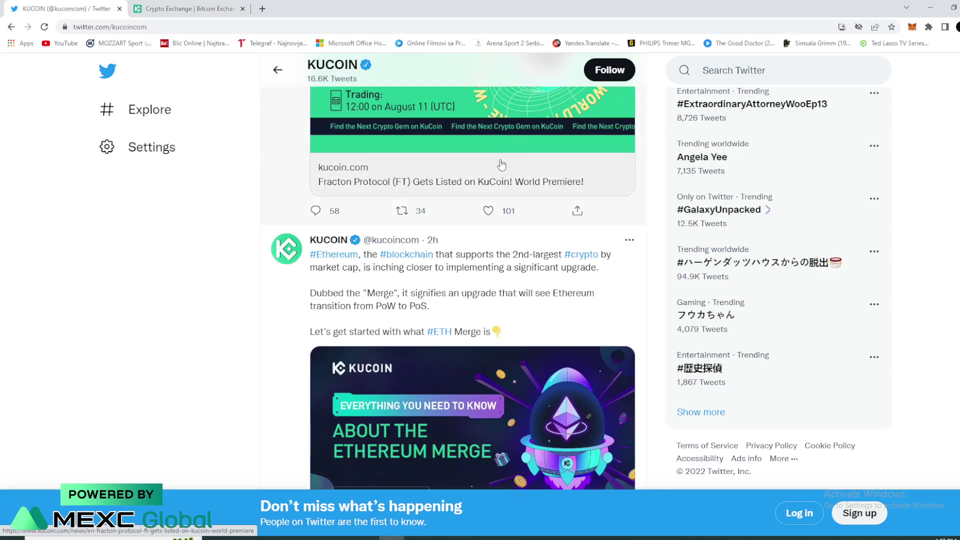
{"action": "scroll", "coordinate": [500, 164], "scroll_direction": "up", "scroll_amount": 5}
{"action": "scroll", "coordinate": [501, 165], "scroll_direction": "up", "scroll_amount": 5}
{"action": "scroll", "coordinate": [501, 164], "scroll_direction": "up", "scroll_amount": 5}
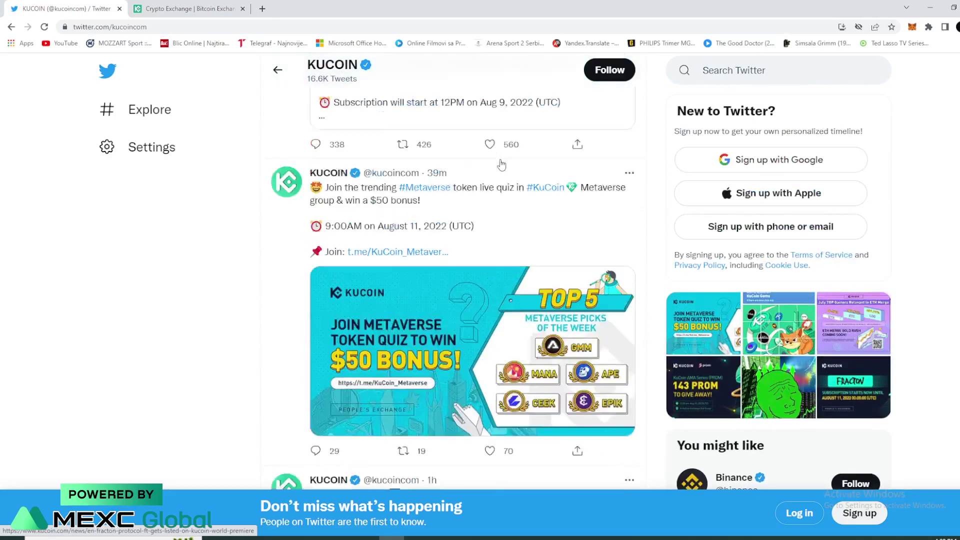
{"action": "scroll", "coordinate": [501, 164], "scroll_direction": "up", "scroll_amount": 2}
{"action": "scroll", "coordinate": [497, 151], "scroll_direction": "up", "scroll_amount": 5}
{"action": "scroll", "coordinate": [497, 151], "scroll_direction": "up", "scroll_amount": 3}
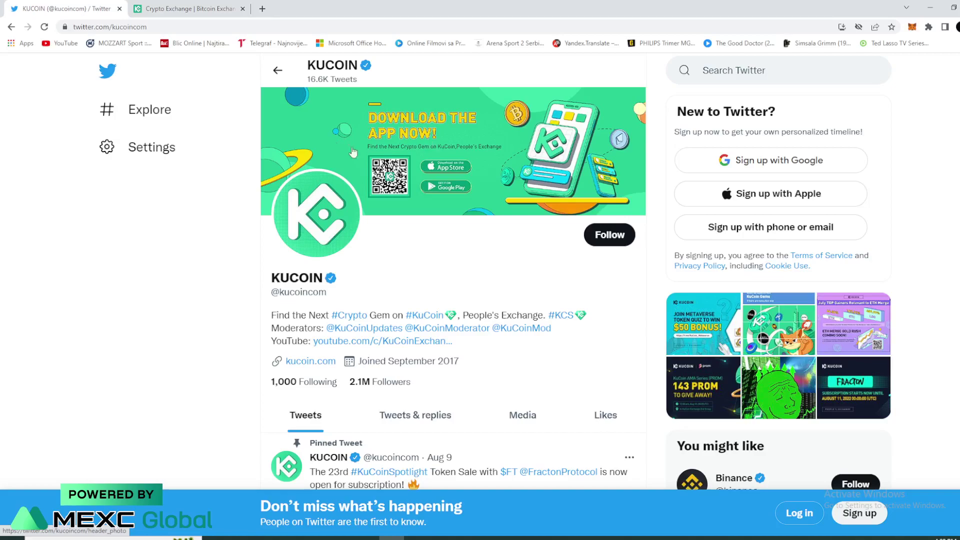
{"action": "scroll", "coordinate": [428, 141], "scroll_direction": "down", "scroll_amount": 2}
{"action": "scroll", "coordinate": [429, 141], "scroll_direction": "down", "scroll_amount": 3}
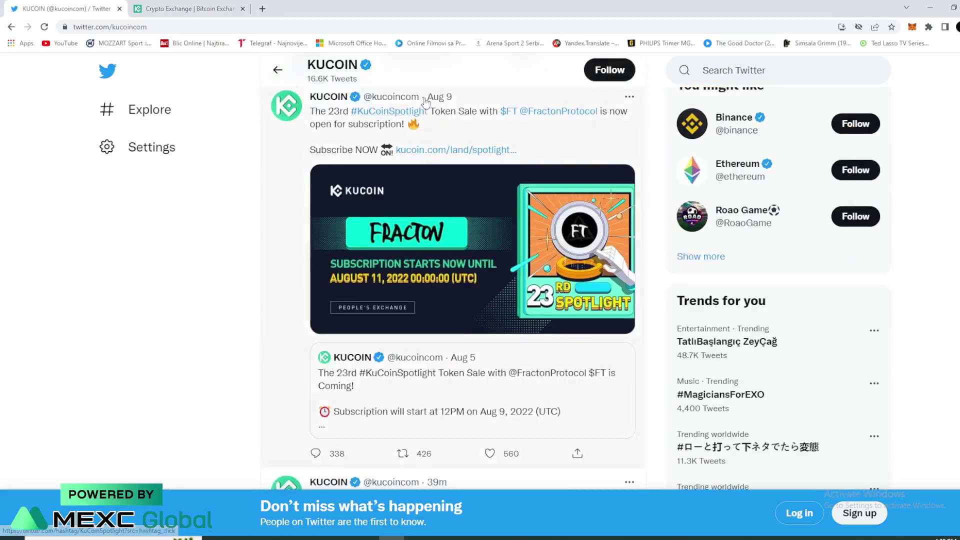
{"action": "scroll", "coordinate": [263, 178], "scroll_direction": "up", "scroll_amount": 1}
{"action": "left_click", "coordinate": [195, 10]}
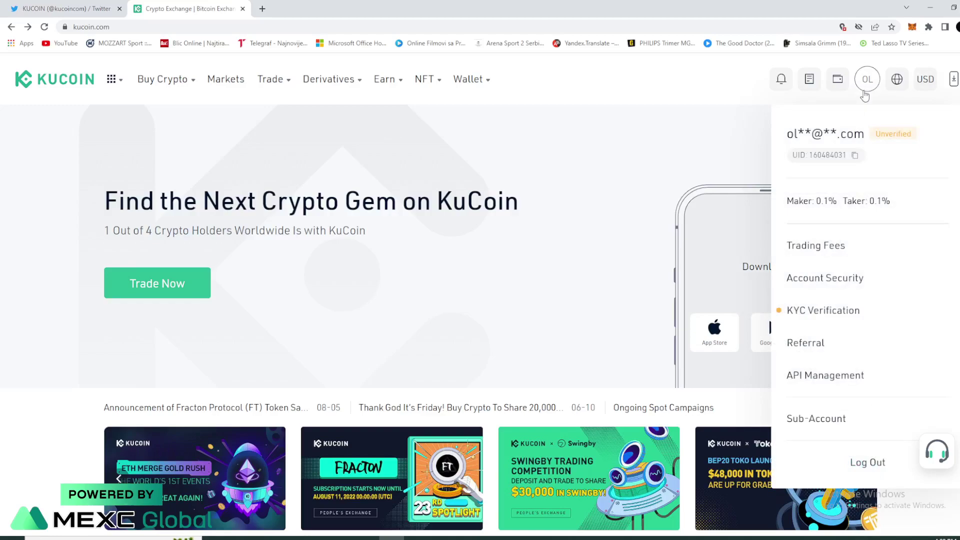
Step: Open the User Profile page from the OL account avatar menu
{"action": "left_click", "coordinate": [865, 80]}
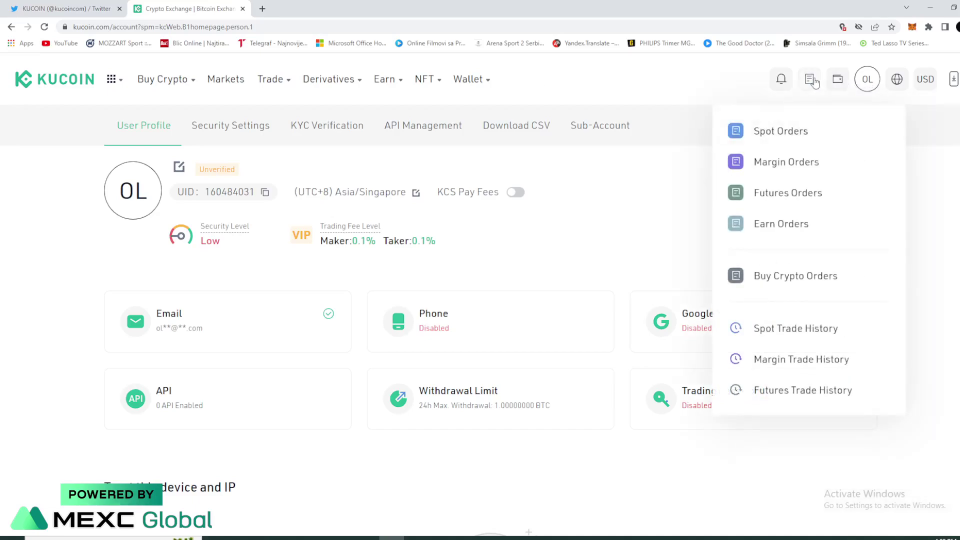
{"action": "mouse_move", "coordinate": [810, 78]}
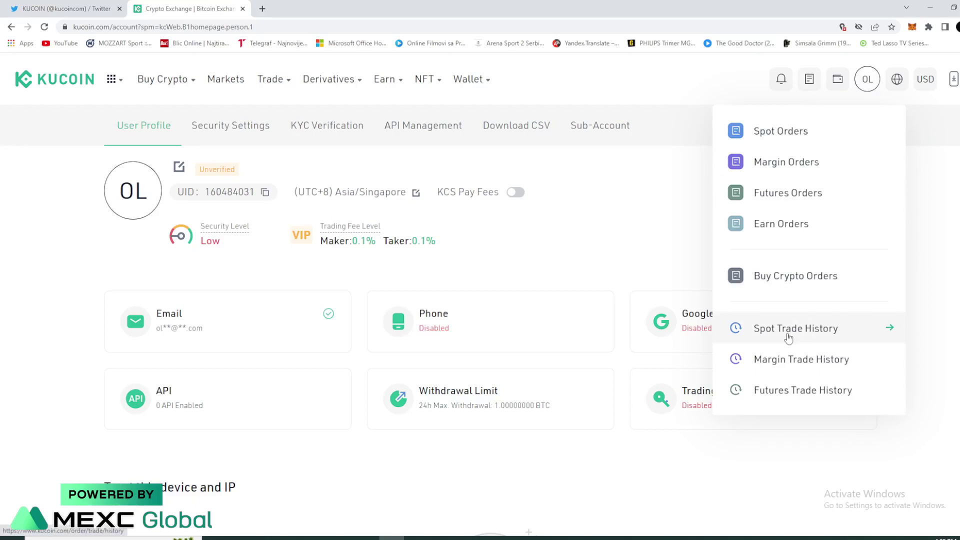
Step: Open Spot Trade History and show the Trade History tab of filled trades
{"action": "left_click", "coordinate": [787, 336]}
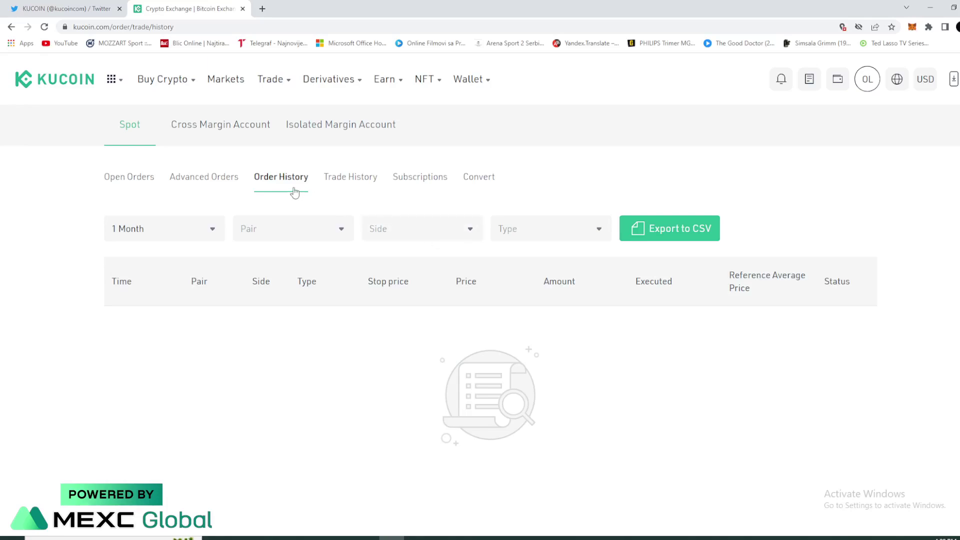
{"action": "left_click", "coordinate": [344, 187]}
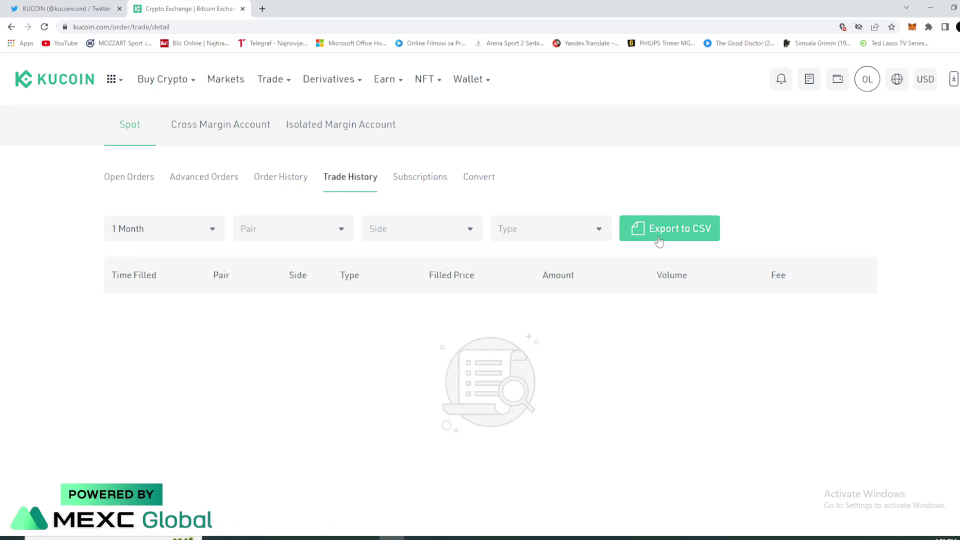
Step: Open the Export to CSV dialog and highlight its 'up to 100 days' limit note
{"action": "left_click", "coordinate": [690, 230]}
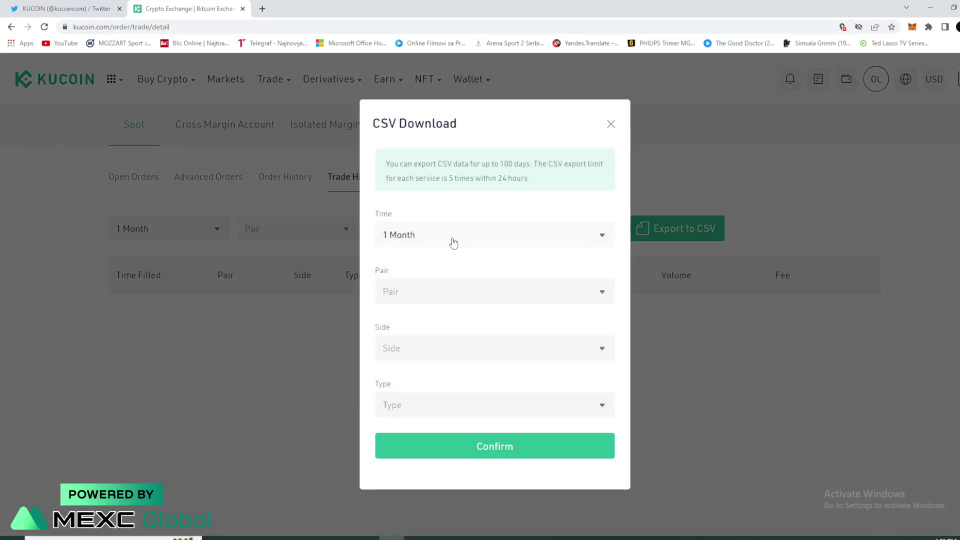
{"action": "left_click_drag", "start_coordinate": [481, 164], "coordinate": [531, 167]}
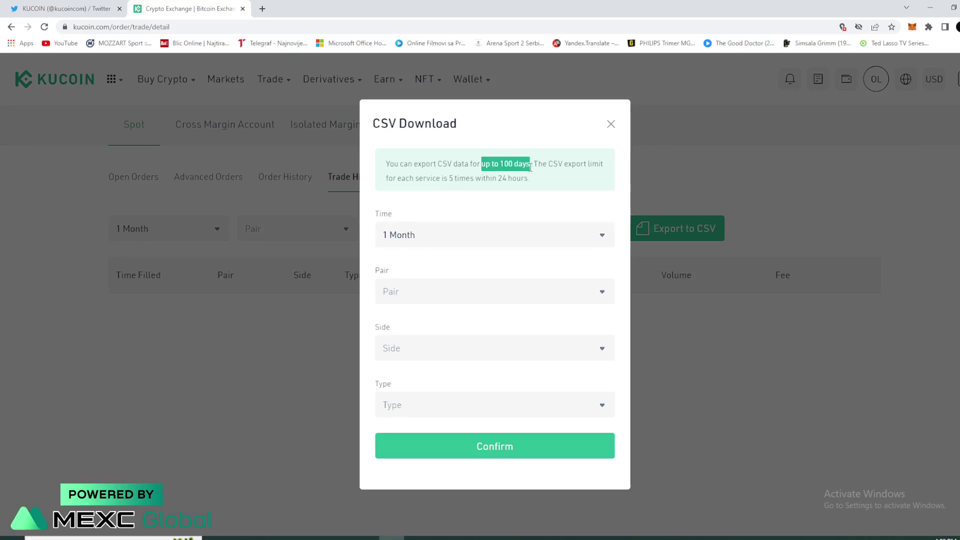